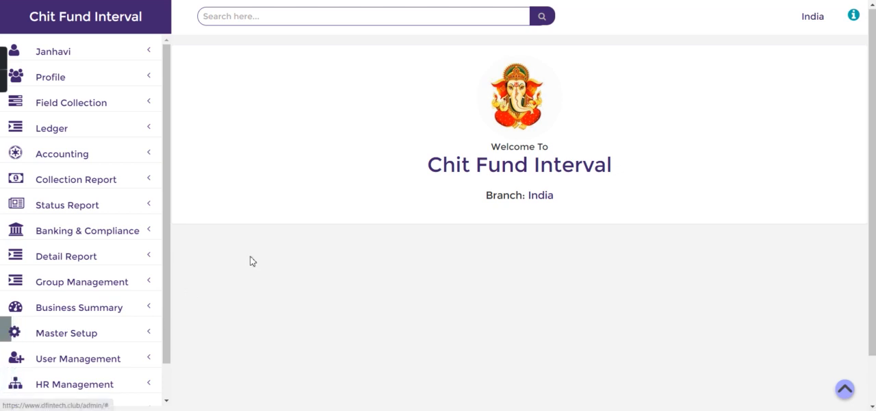
Open the Chit testing group's entry form from the list of open groups.
click(121, 280)
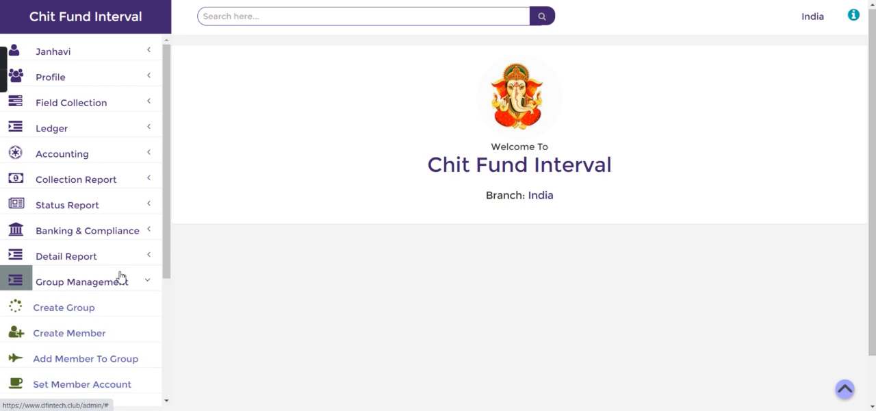
click(84, 313)
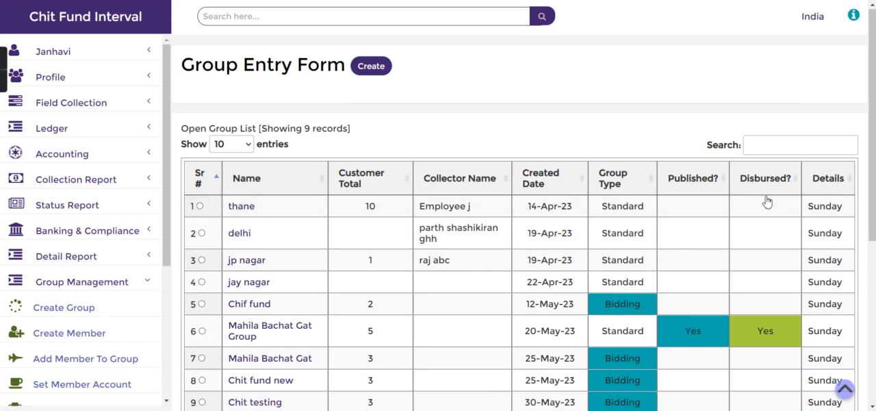
scroll(561, 225, down, 4)
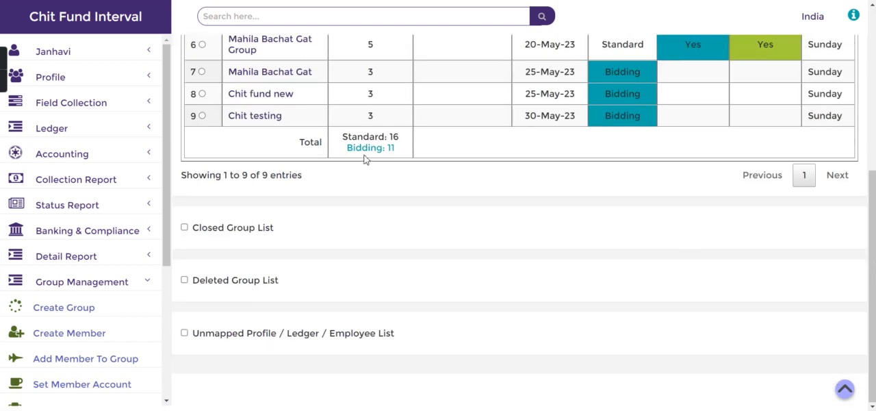
click(202, 116)
drag(226, 92, 298, 91)
click(299, 93)
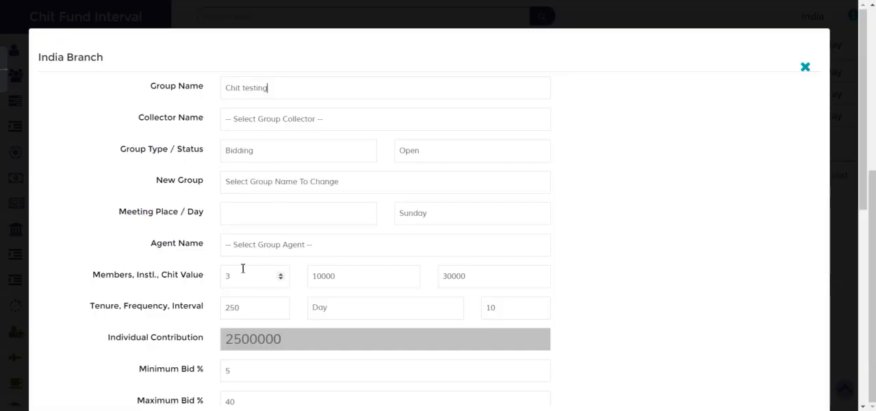
Examine the group's member count, installment, chit value, tenure, frequency and interval settings.
click(225, 282)
click(312, 276)
drag(313, 276, 357, 278)
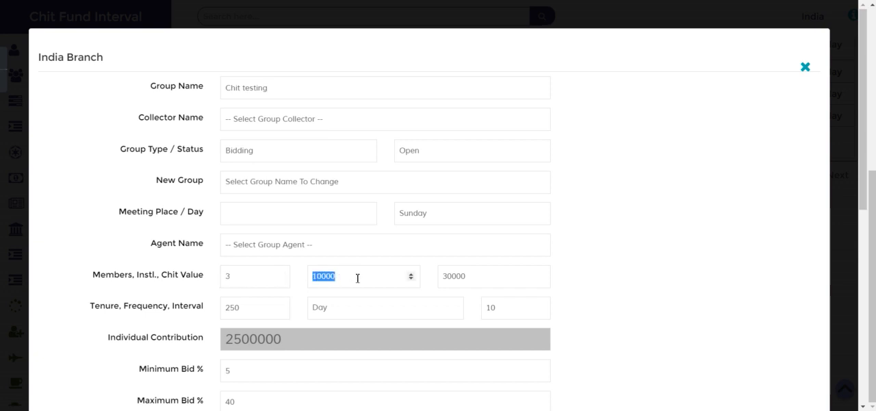
click(358, 278)
drag(445, 279, 484, 282)
click(484, 281)
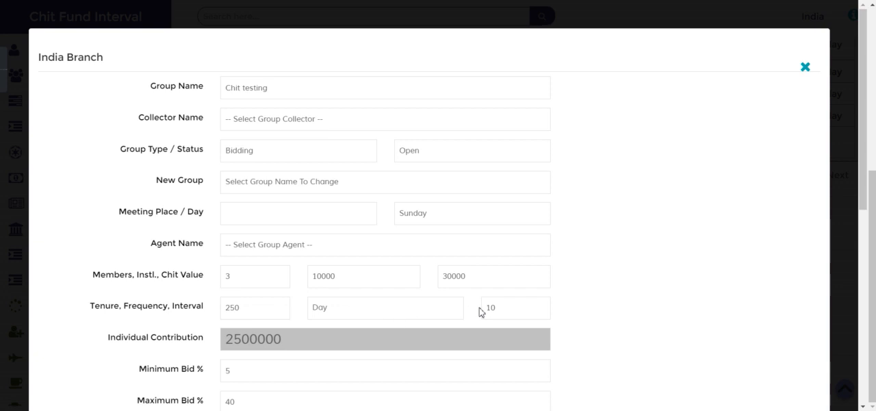
drag(486, 307, 509, 309)
drag(496, 310, 459, 317)
Check the auction frequency and interval, then update the Chit testing group and close its form.
scroll(866, 339, down, 5)
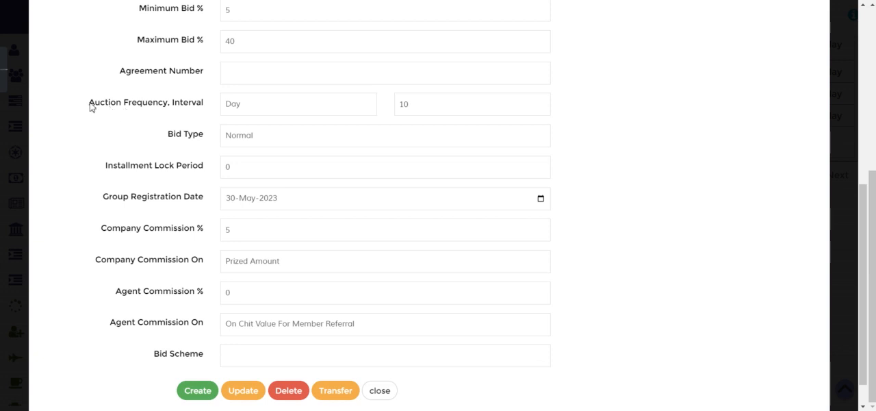
drag(89, 106, 153, 106)
click(242, 107)
click(235, 108)
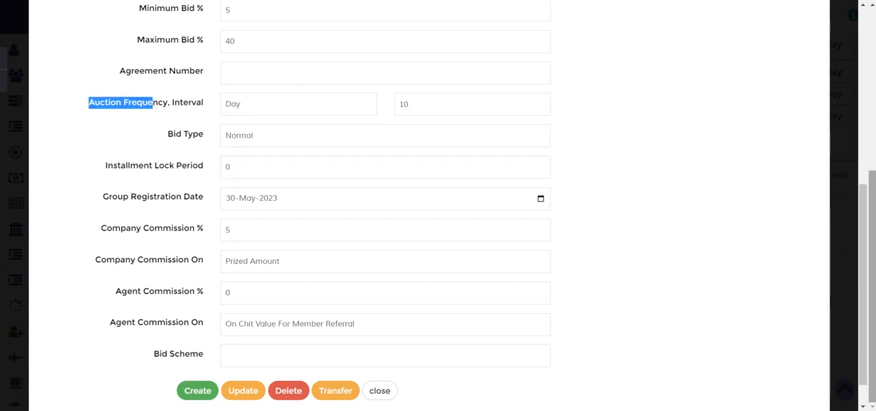
click(863, 393)
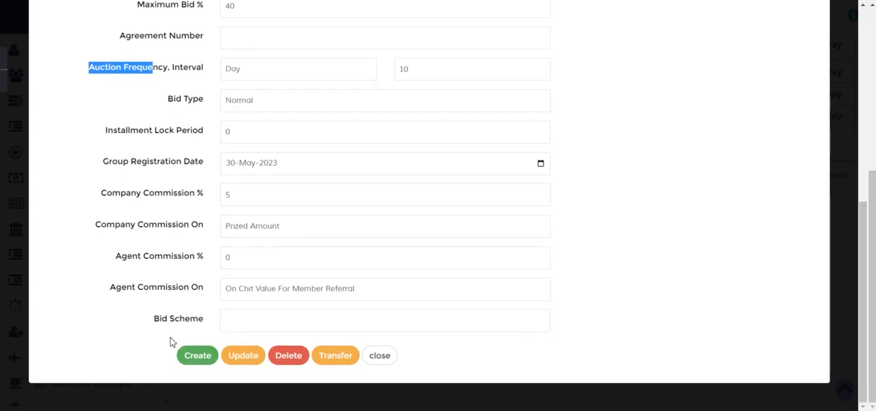
click(241, 362)
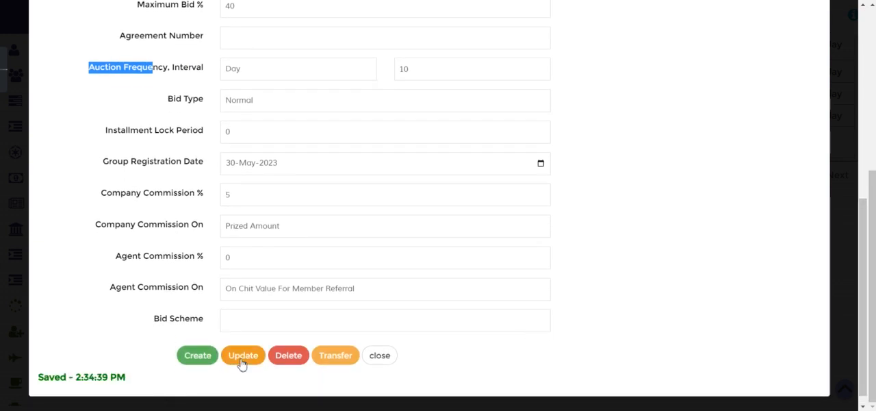
click(380, 356)
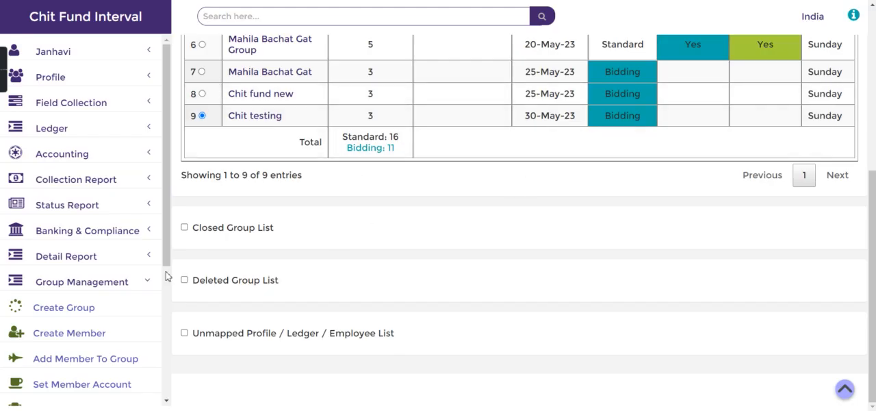
List the Chit testing group's members on the member account page and open the first member's chit fund account.
click(96, 387)
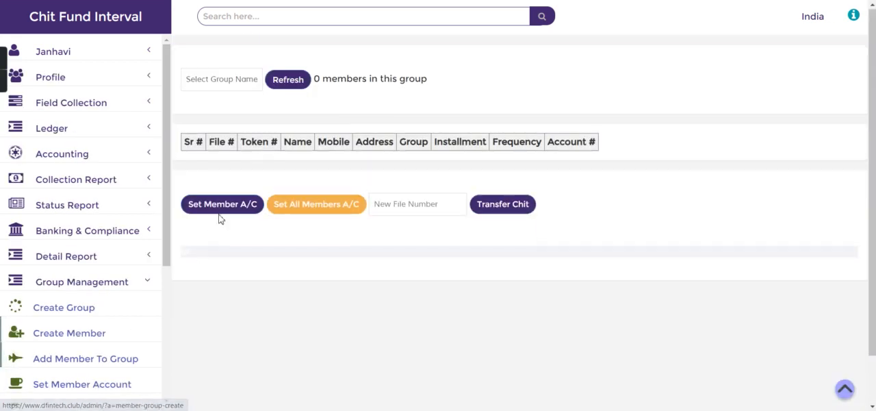
click(250, 83)
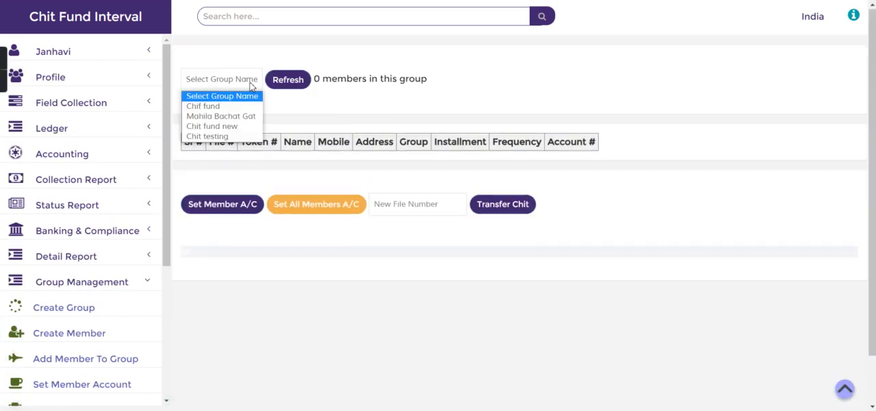
click(234, 136)
click(286, 81)
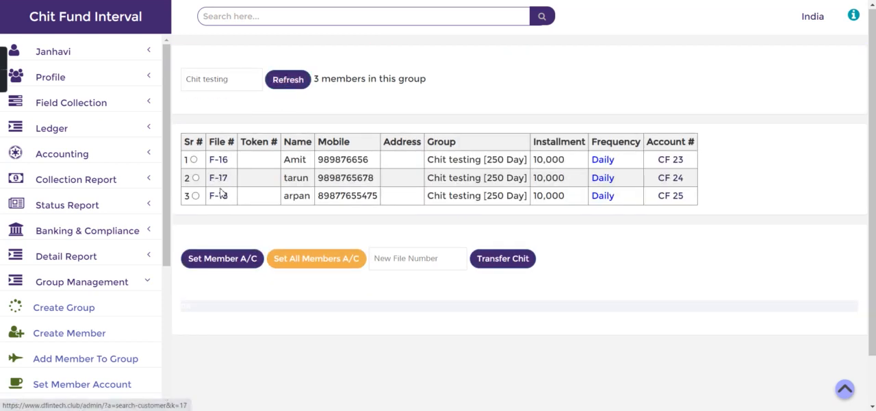
click(671, 160)
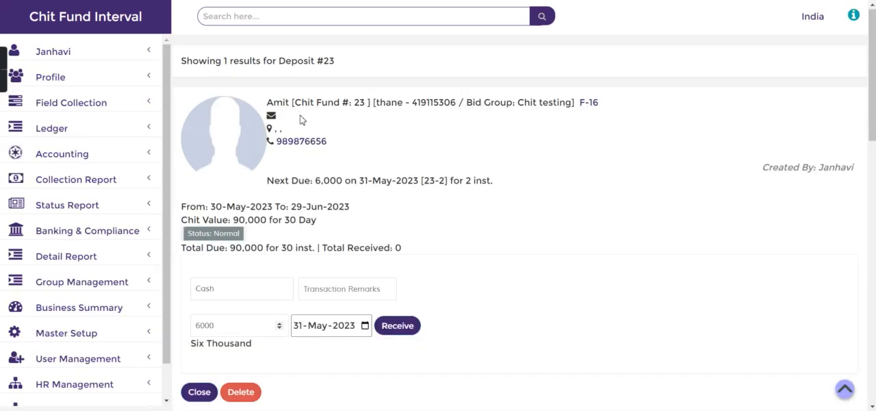
Show the first member's installment tracker and examine the due dates of the installments.
scroll(873, 297, down, 5)
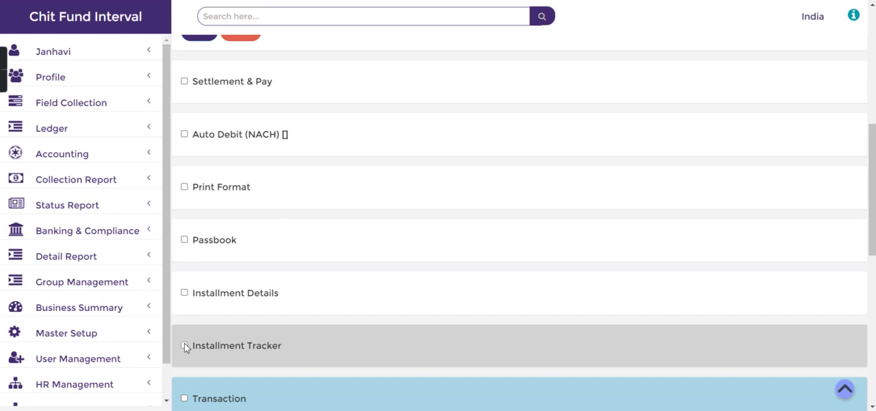
click(185, 346)
scroll(185, 347, down, 3)
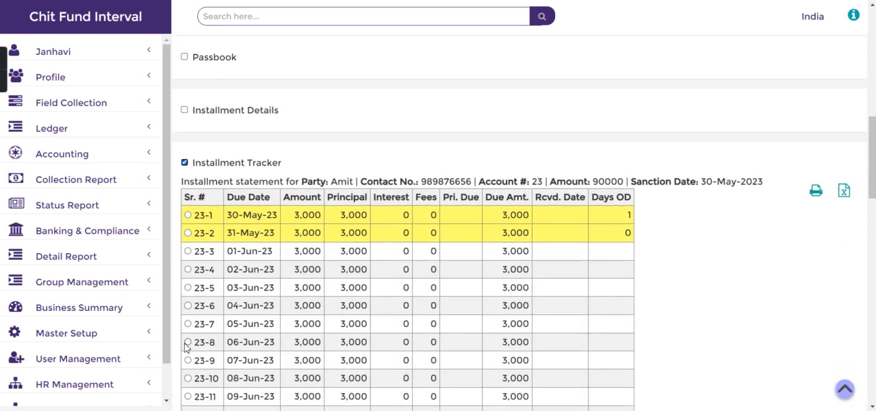
scroll(185, 348, down, 2)
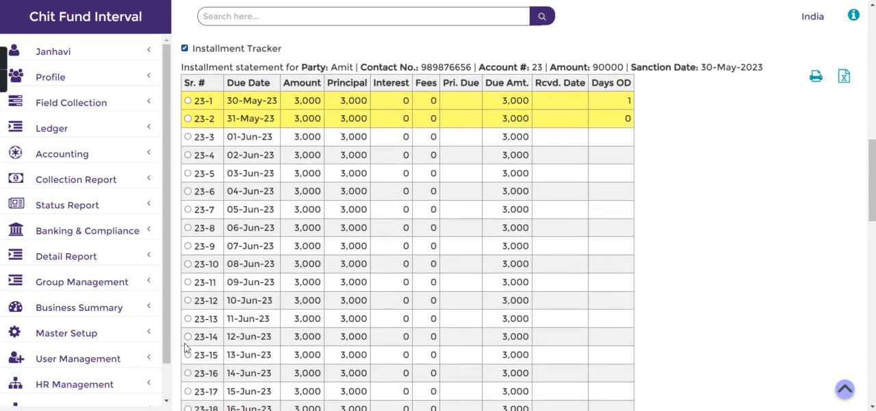
scroll(185, 347, down, 1)
scroll(185, 347, down, 5)
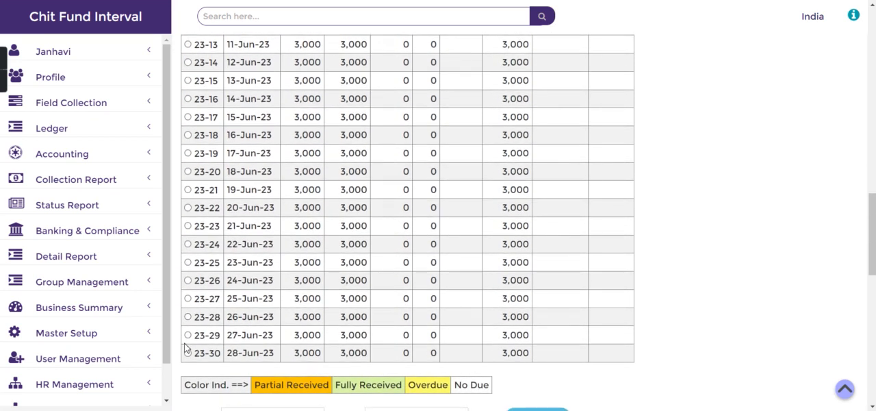
scroll(185, 348, up, 8)
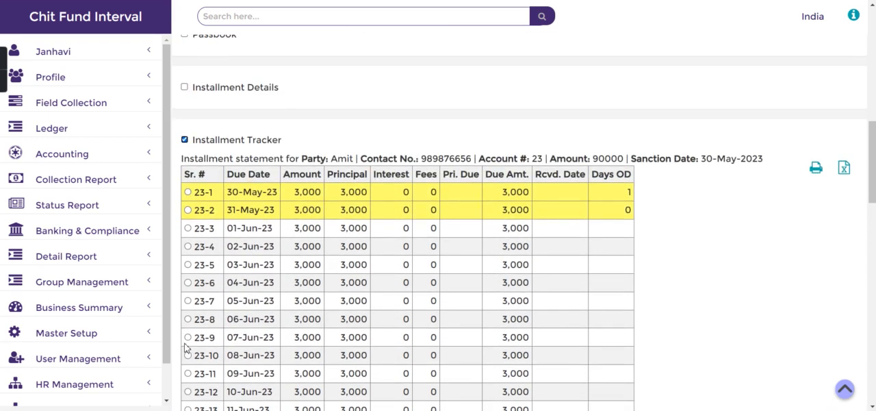
drag(223, 197, 274, 192)
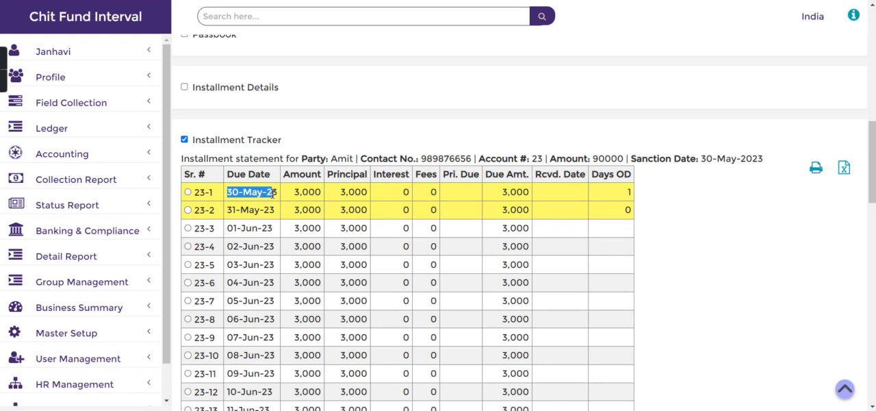
click(241, 214)
drag(232, 193, 273, 192)
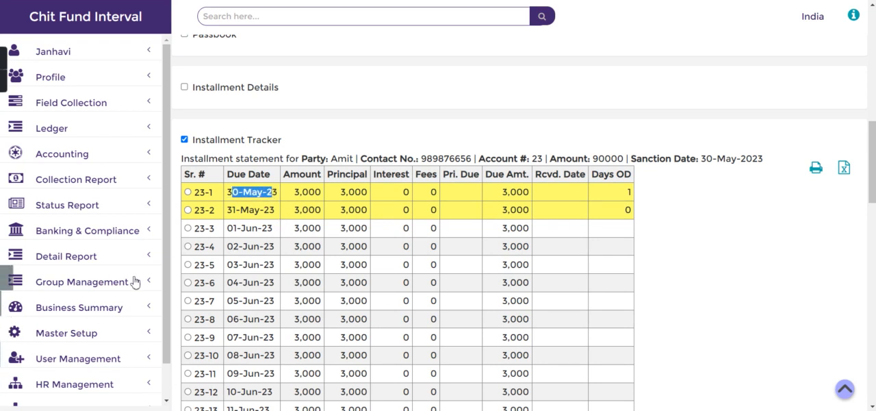
Load the Chit testing group on the member account page and set the accounts of all its members.
click(107, 280)
click(96, 306)
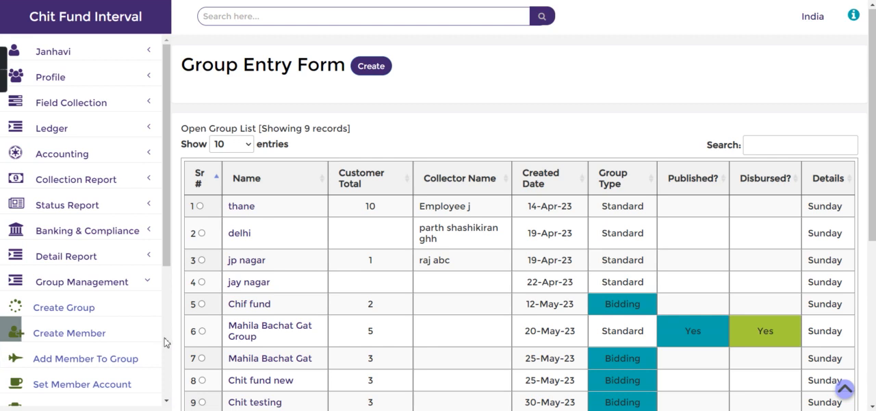
scroll(154, 336, down, 3)
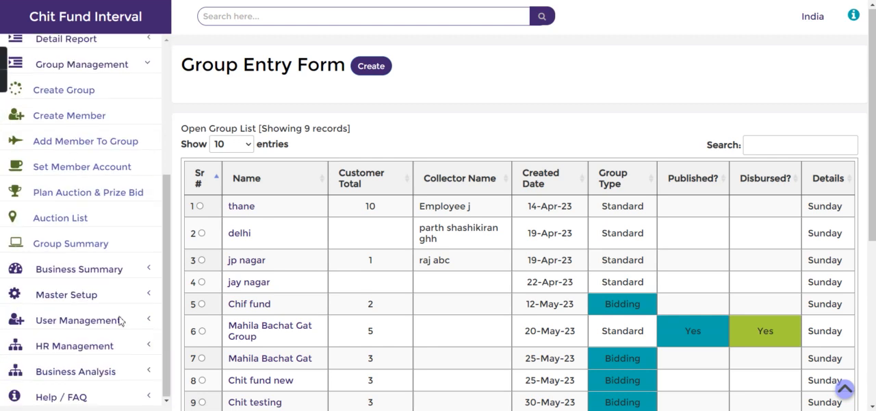
click(76, 165)
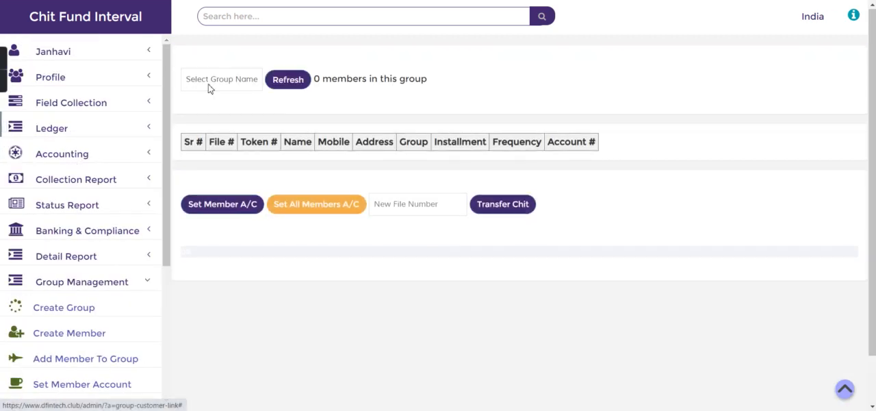
click(212, 88)
click(218, 136)
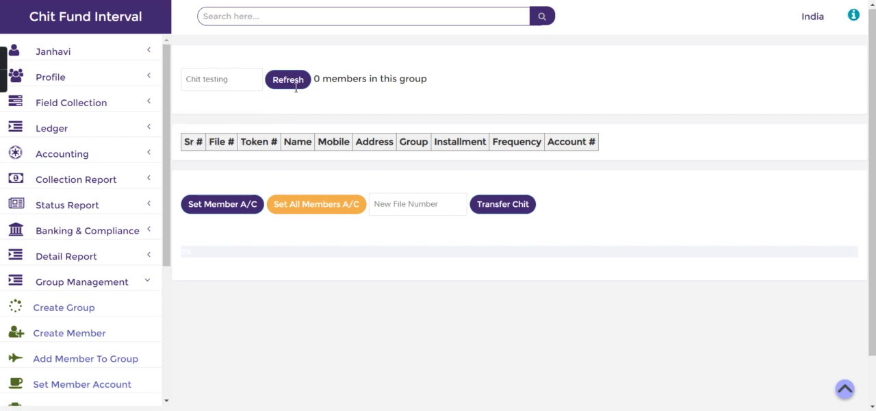
click(297, 83)
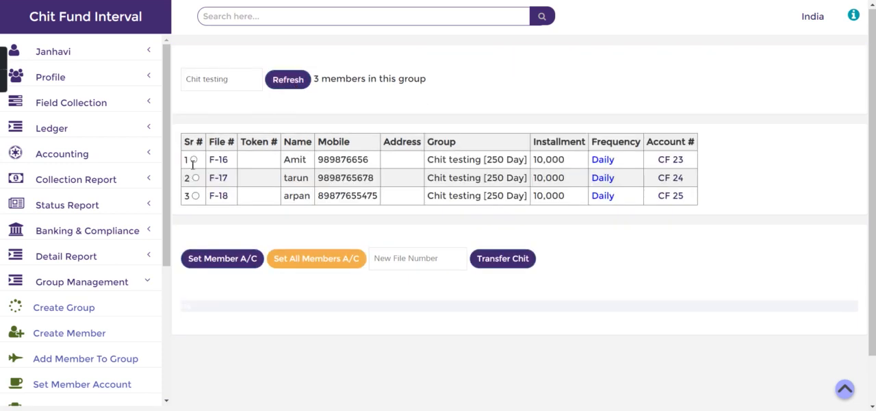
click(302, 260)
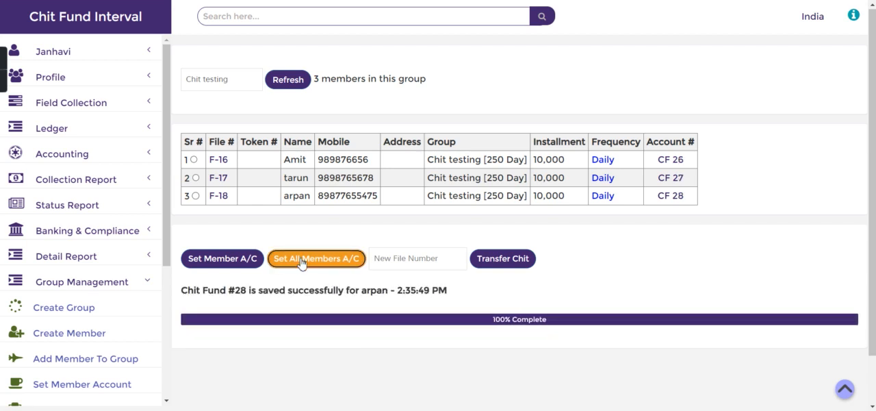
Open the third member's new chit fund account and examine the due dates in its installment tracker.
click(675, 199)
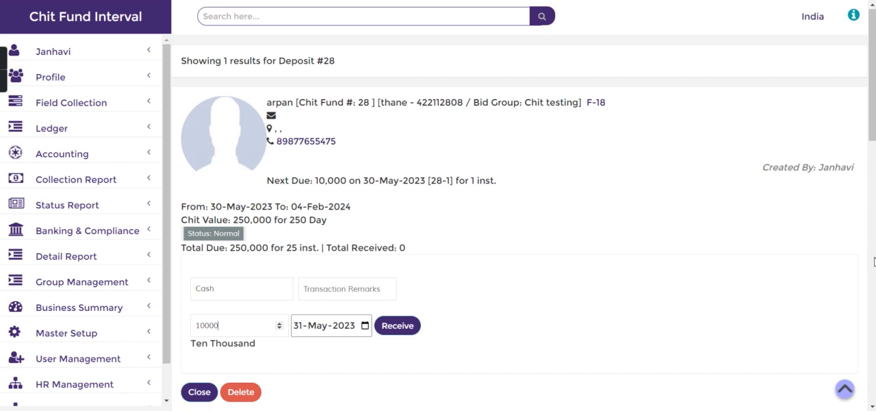
click(875, 261)
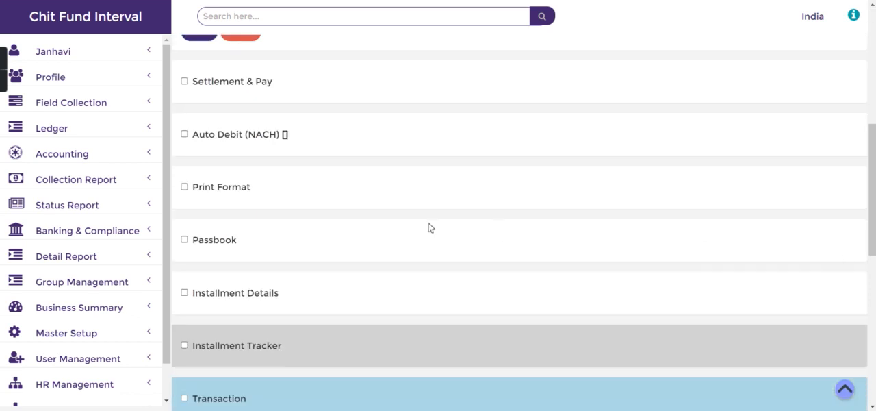
click(184, 345)
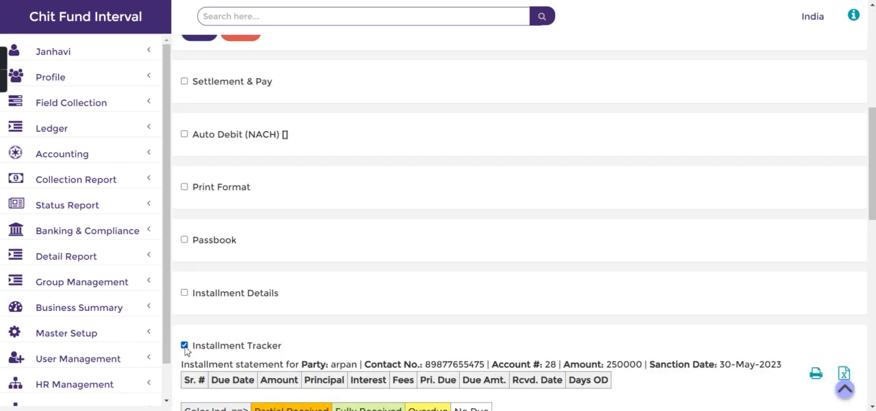
scroll(185, 348, down, 3)
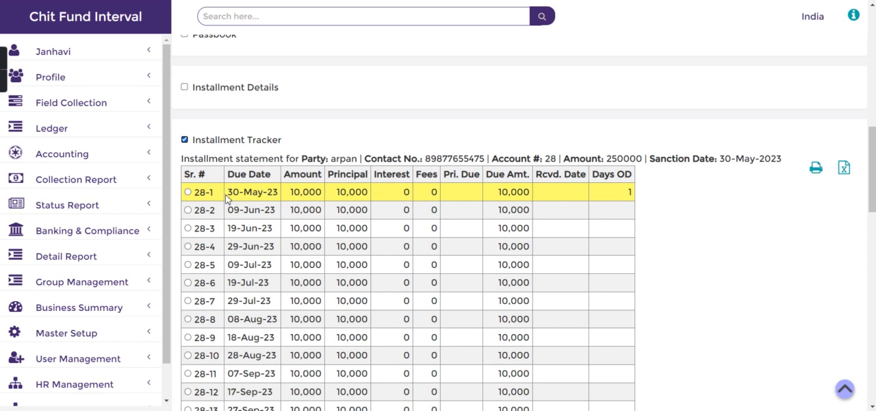
drag(239, 195, 277, 212)
click(233, 192)
click(272, 192)
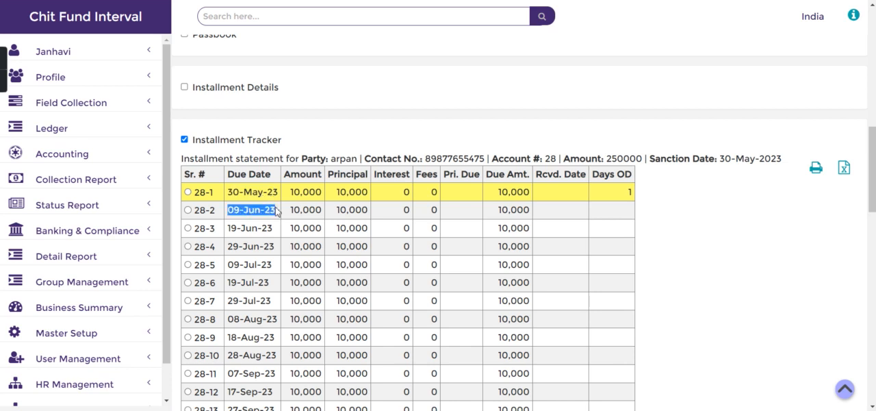
click(277, 212)
drag(228, 229, 271, 240)
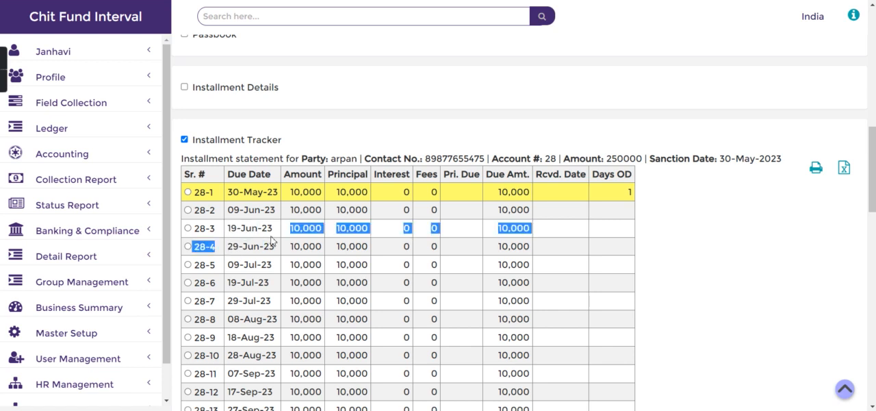
click(263, 243)
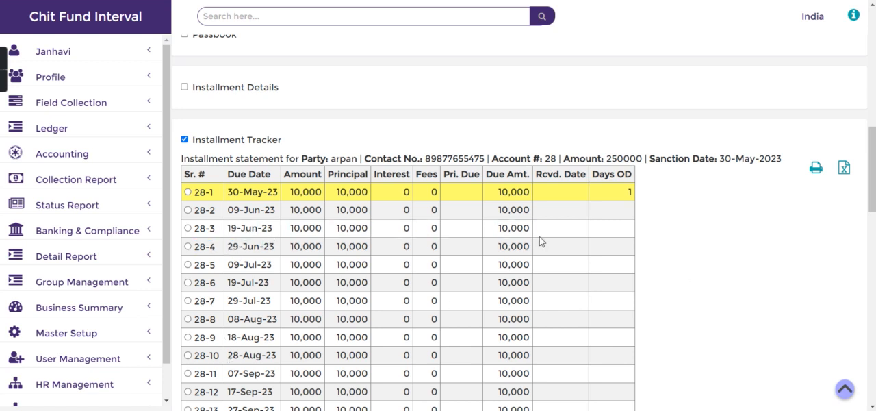
Hide the installment tracker, review the account's summary, and go back to the home page.
click(185, 139)
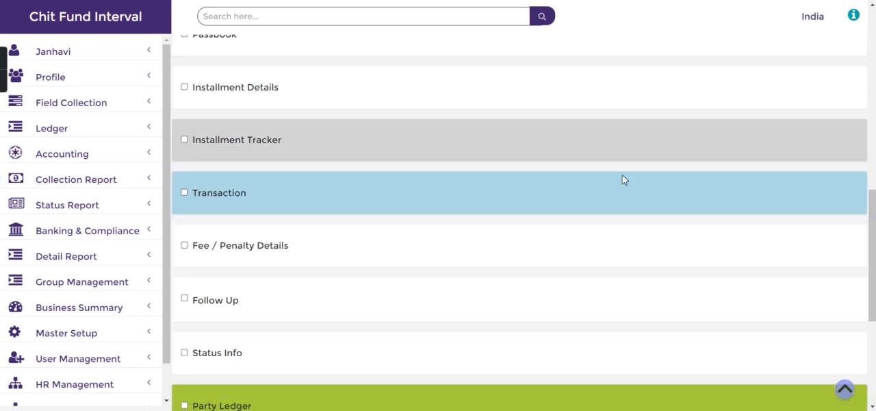
click(872, 101)
click(874, 45)
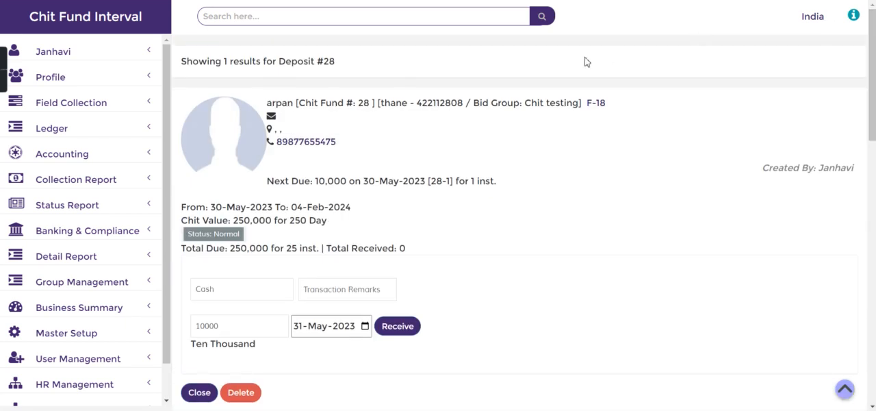
click(146, 27)
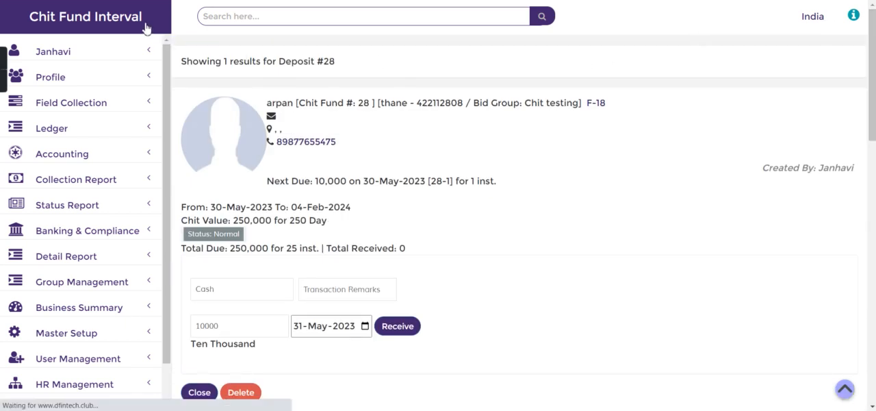